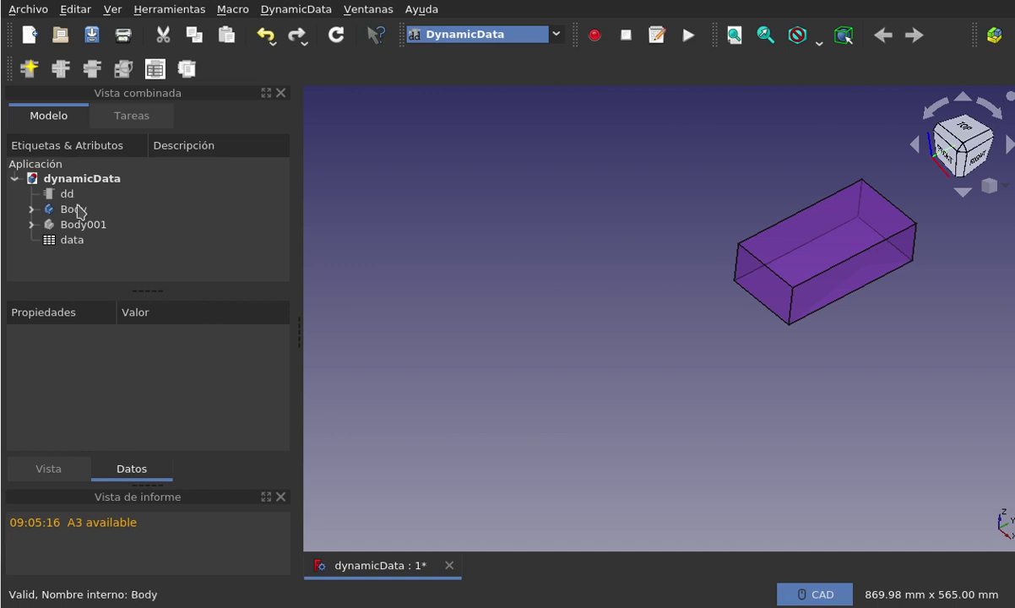
Step: Select the dd DynamicData object in the tree so its properties appear in the Datos panel
{"action": "left_click", "coordinate": [71, 198]}
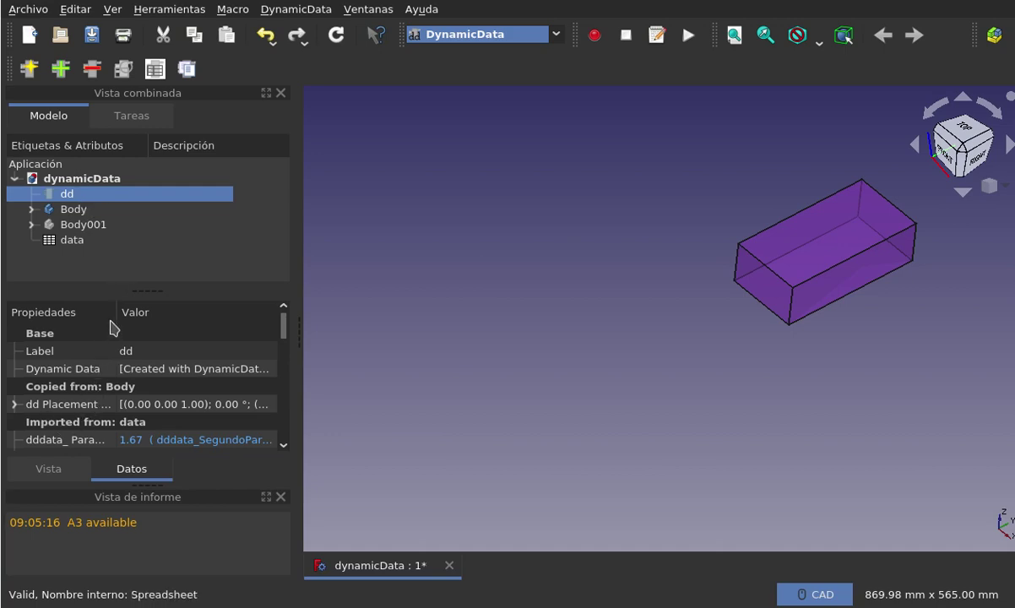
Step: Widen the property column and expand dd Placement Body, revealing axis 0, 0, 1 and position 20, 30, 40 mm
{"action": "left_click_drag", "start_coordinate": [115, 312], "coordinate": [148, 312]}
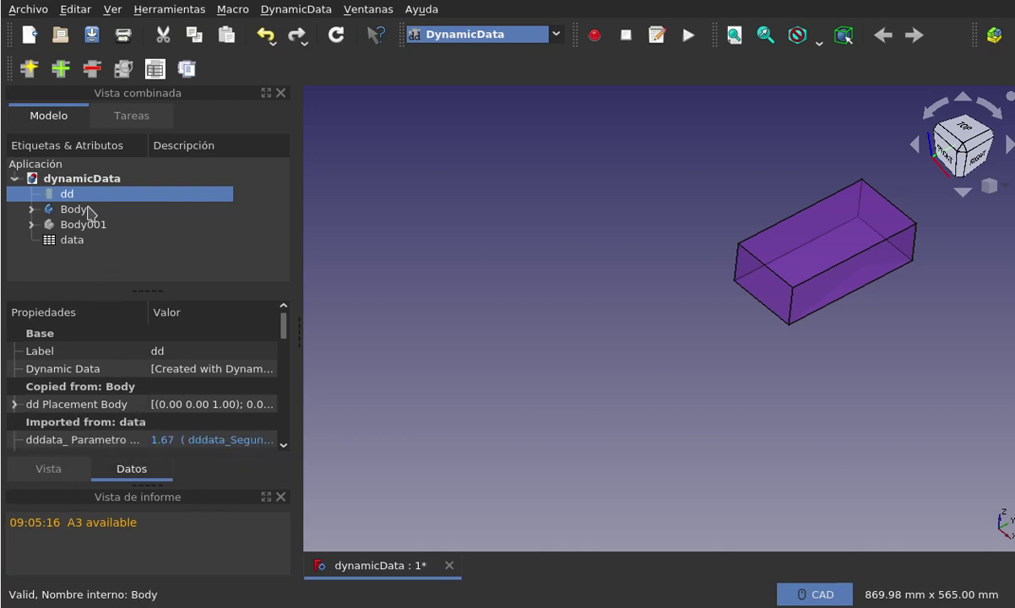
{"action": "left_click", "coordinate": [14, 404]}
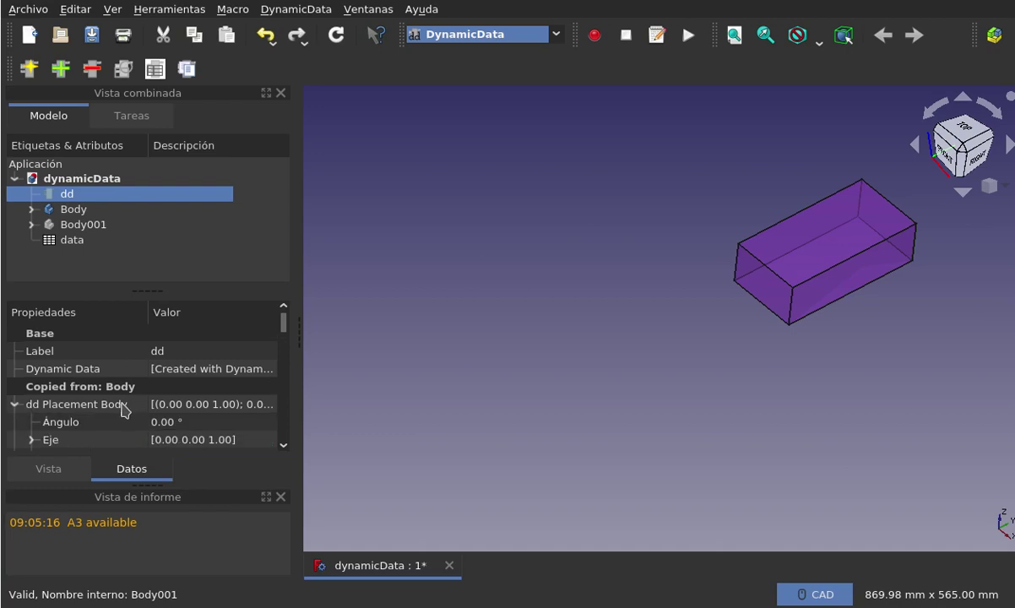
{"action": "scroll", "coordinate": [126, 407], "scroll_direction": "down", "scroll_amount": 1}
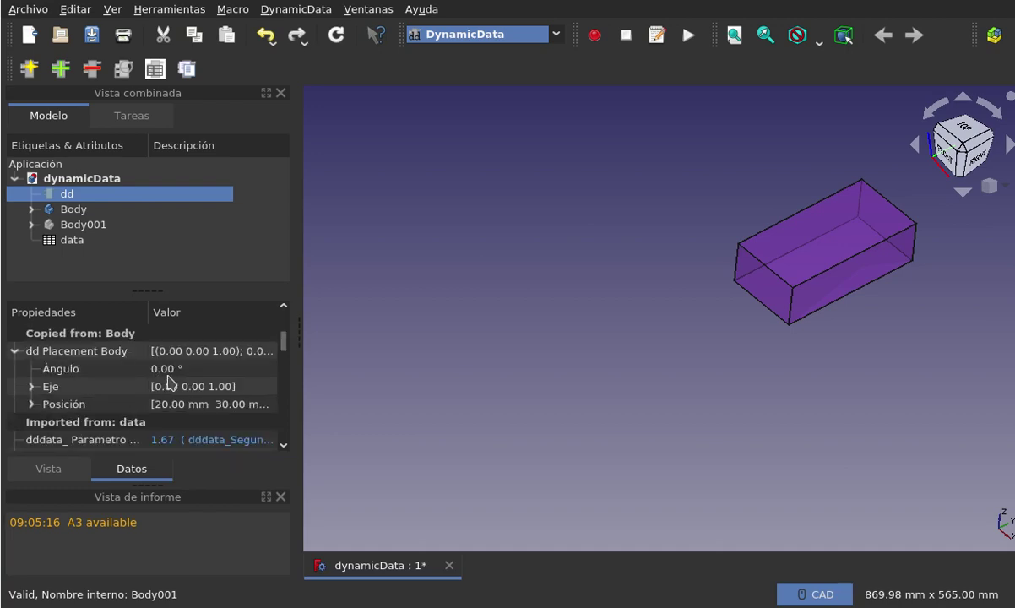
{"action": "left_click", "coordinate": [31, 386]}
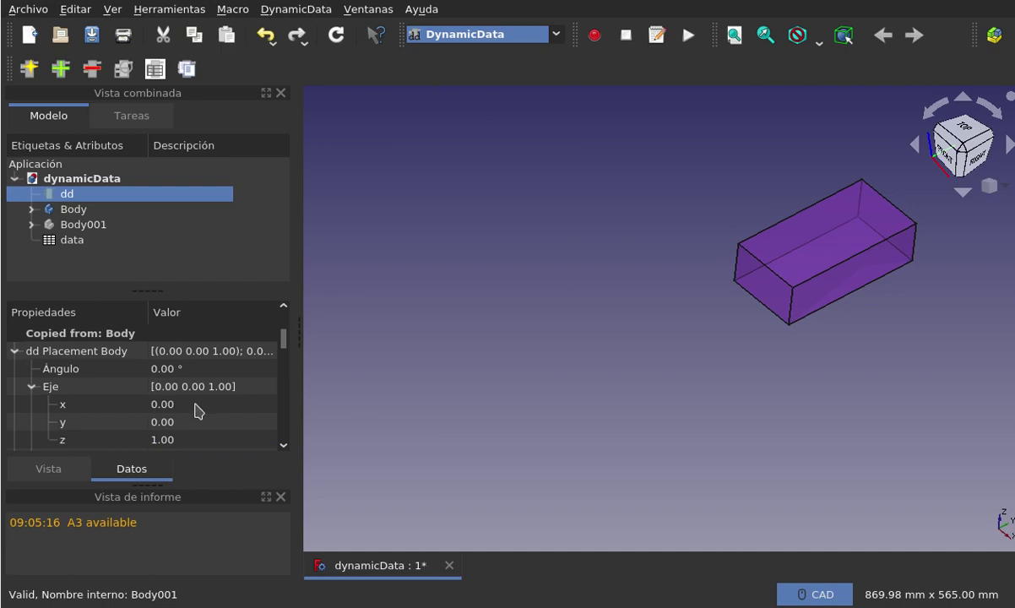
{"action": "scroll", "coordinate": [193, 403], "scroll_direction": "down", "scroll_amount": 1}
{"action": "scroll", "coordinate": [195, 410], "scroll_direction": "up", "scroll_amount": 1}
{"action": "left_click", "coordinate": [31, 386]}
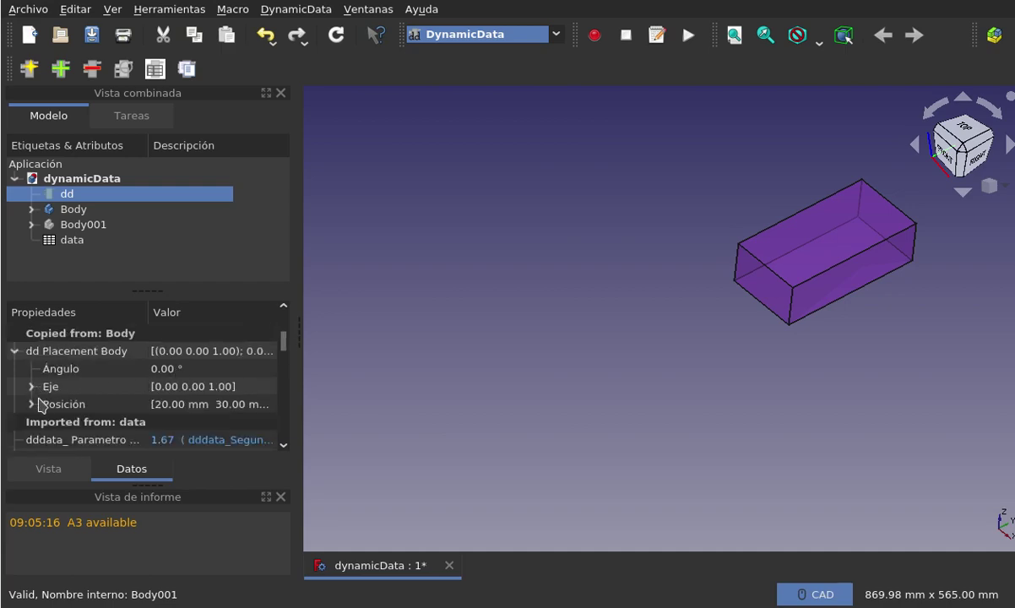
{"action": "left_click", "coordinate": [32, 404]}
{"action": "scroll", "coordinate": [143, 393], "scroll_direction": "down", "scroll_amount": 1}
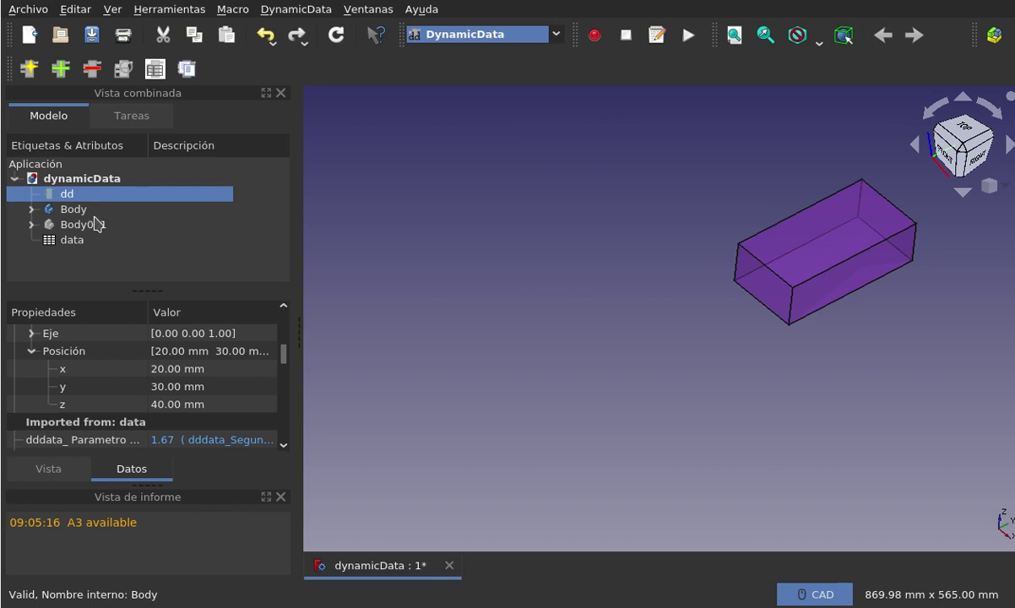
Step: Collapse dd's axis, position and placement rows, exposing Primer Parametro 300.00 and Segundo Parametro 500.00
{"action": "scroll", "coordinate": [169, 355], "scroll_direction": "up", "scroll_amount": 1}
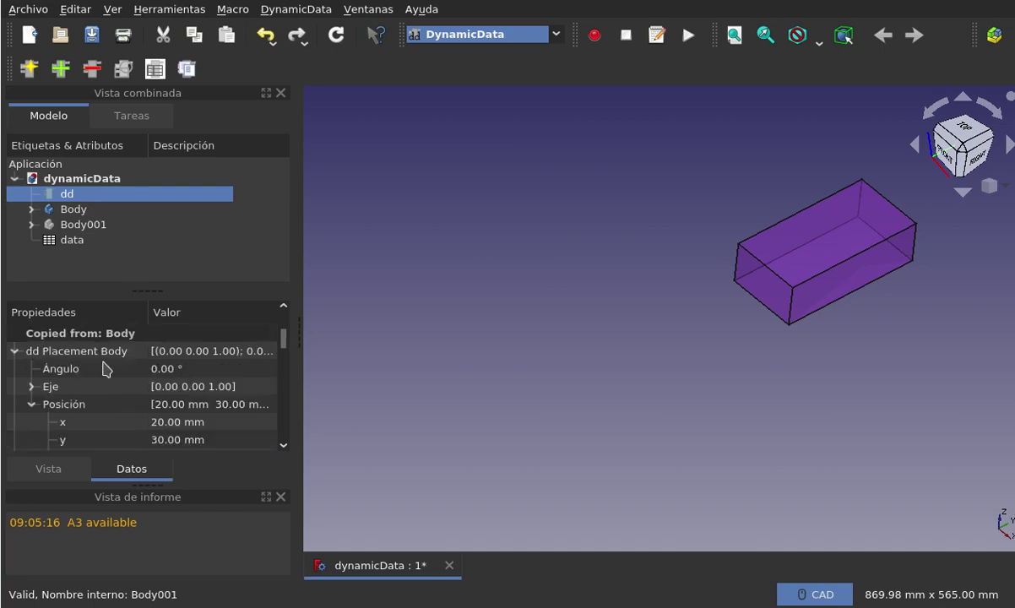
{"action": "left_click", "coordinate": [34, 387]}
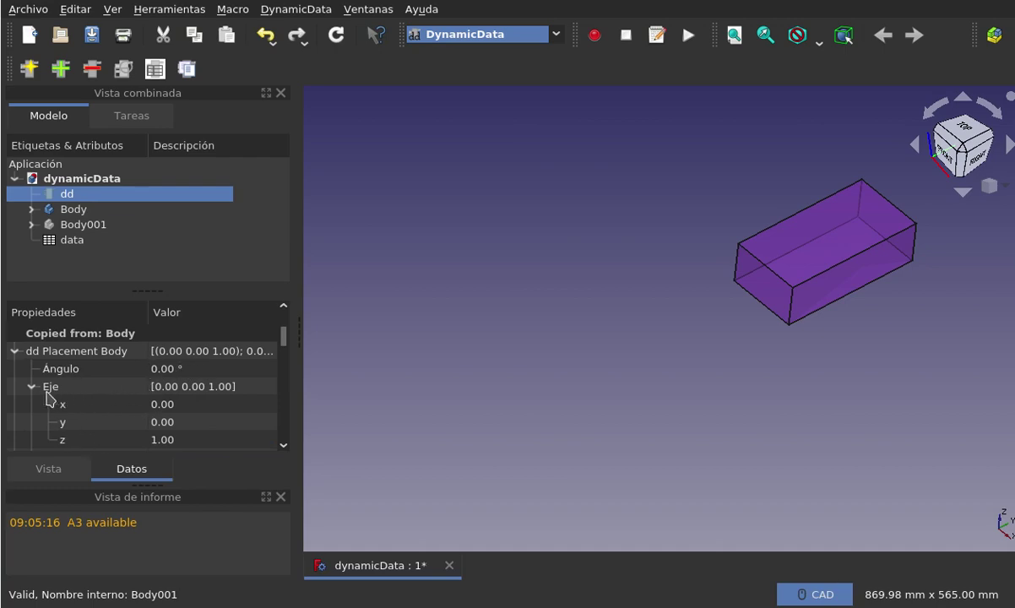
{"action": "left_click", "coordinate": [31, 386]}
{"action": "scroll", "coordinate": [145, 412], "scroll_direction": "down", "scroll_amount": 1}
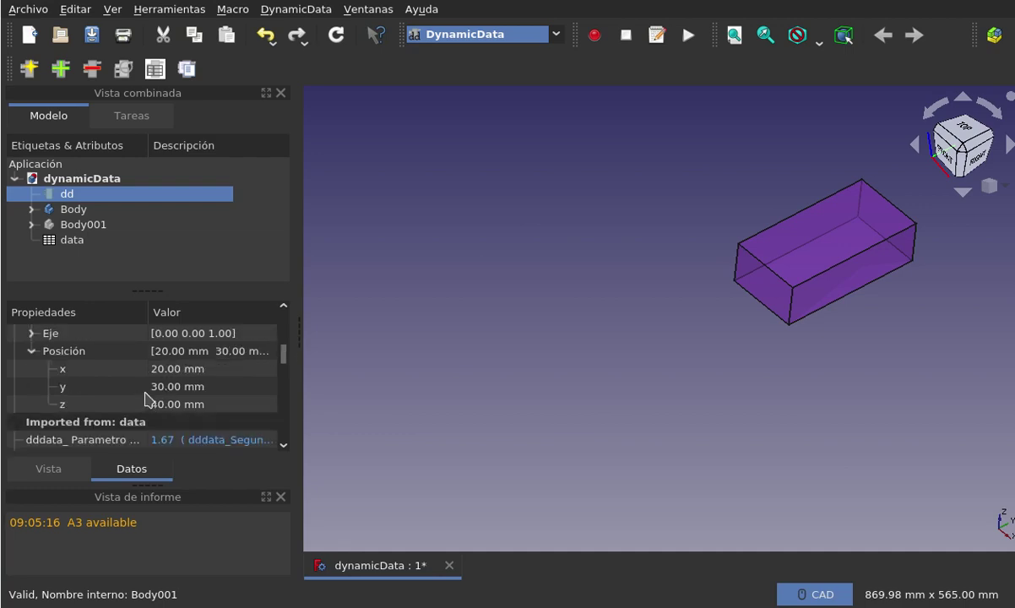
{"action": "left_click", "coordinate": [33, 351]}
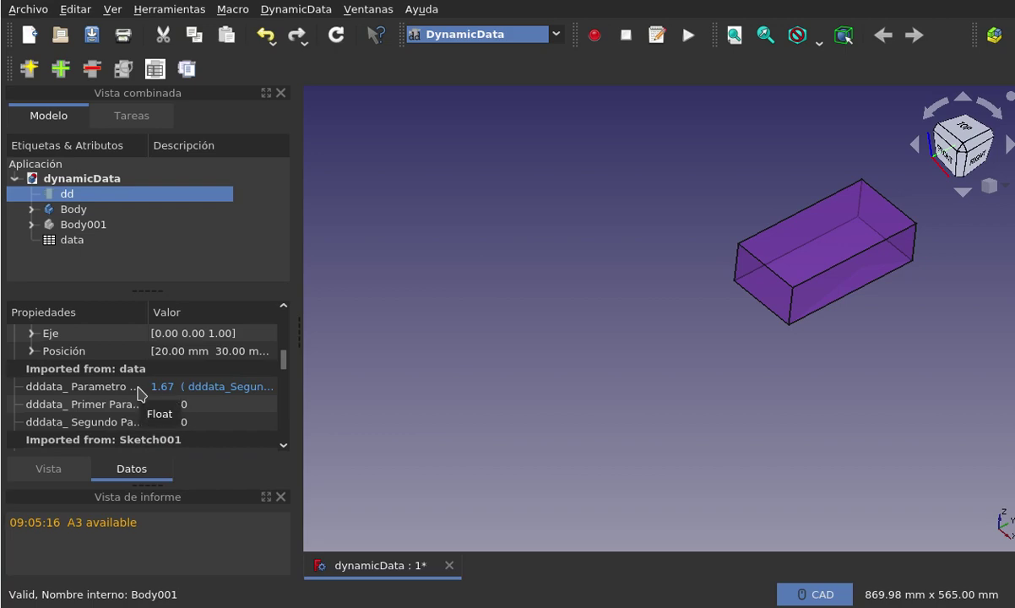
{"action": "scroll", "coordinate": [139, 388], "scroll_direction": "up", "scroll_amount": 1}
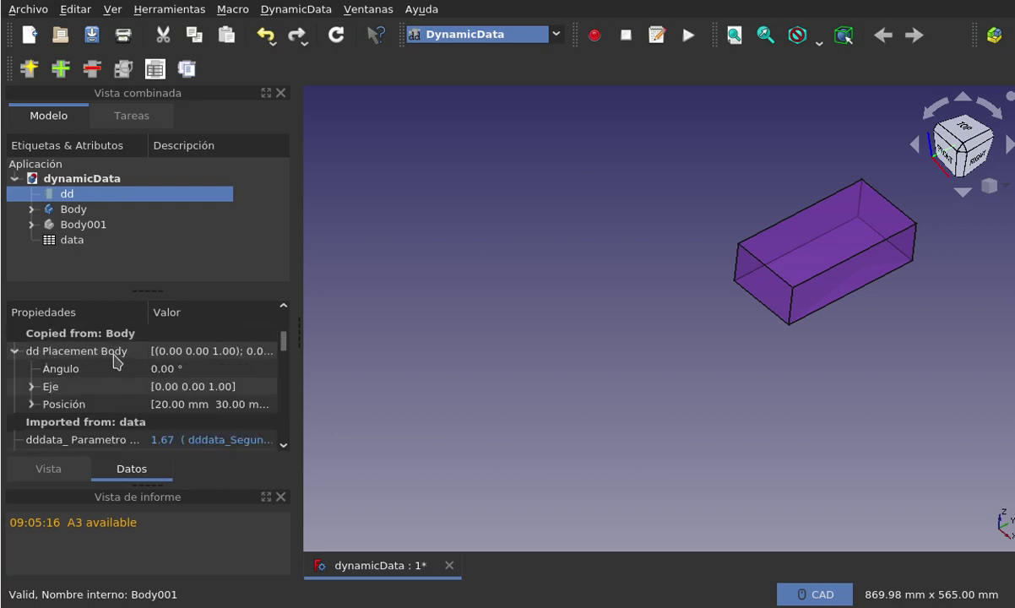
{"action": "left_click", "coordinate": [15, 354]}
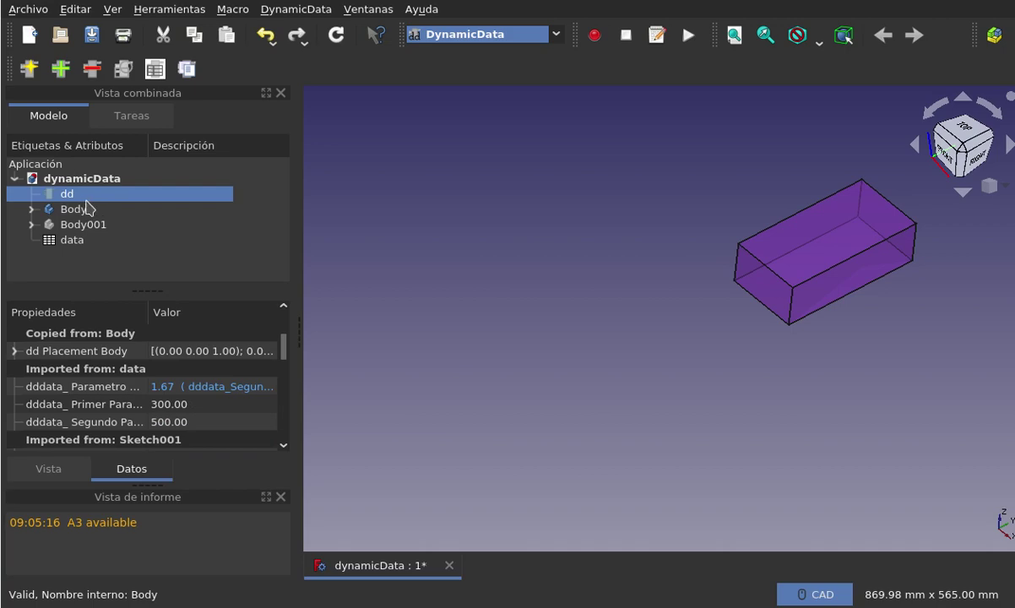
Step: Show Body's expanded Placement: angle 0.00° and position 20, 30, 40 mm, bound to dd expressions
{"action": "left_click", "coordinate": [84, 209]}
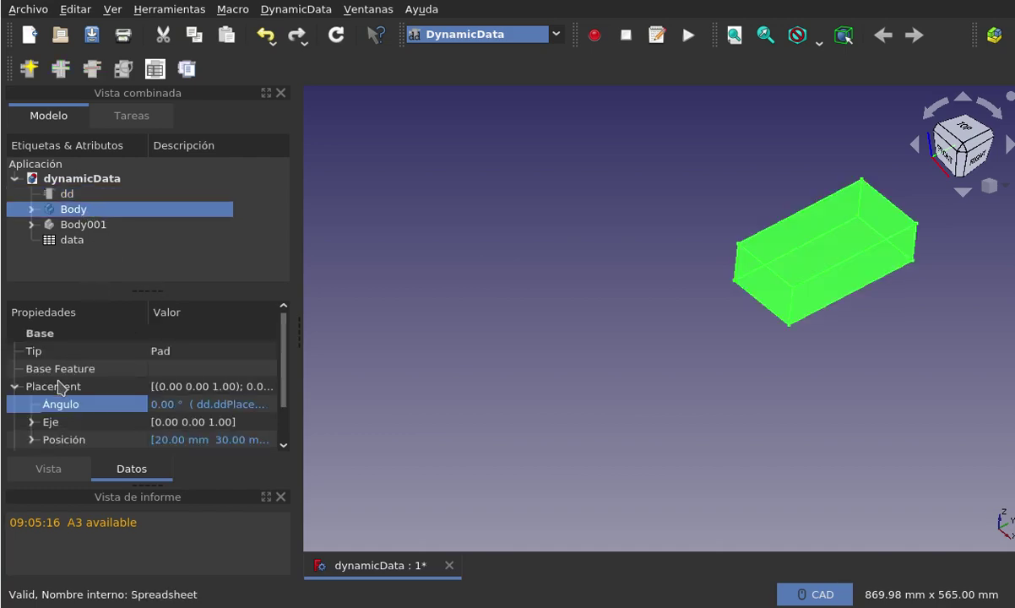
{"action": "left_click", "coordinate": [14, 386]}
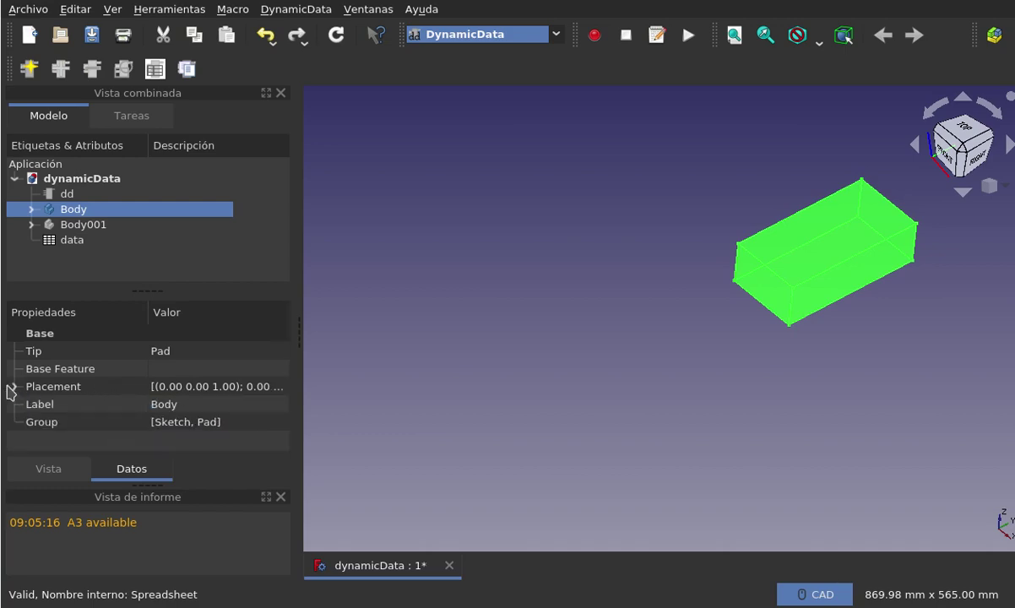
{"action": "left_click", "coordinate": [15, 387]}
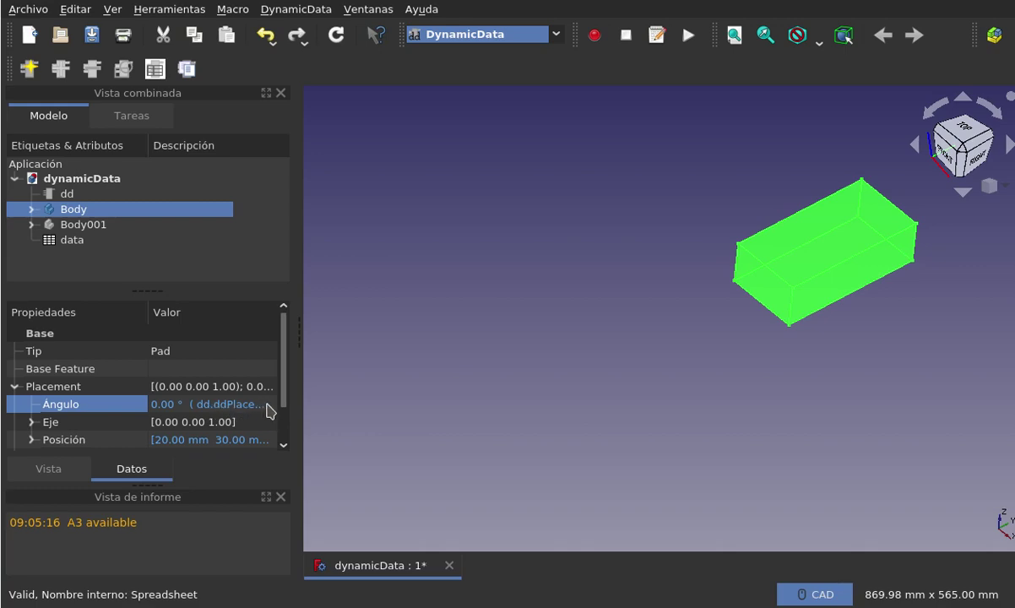
{"action": "left_click_drag", "start_coordinate": [147, 309], "coordinate": [111, 311]}
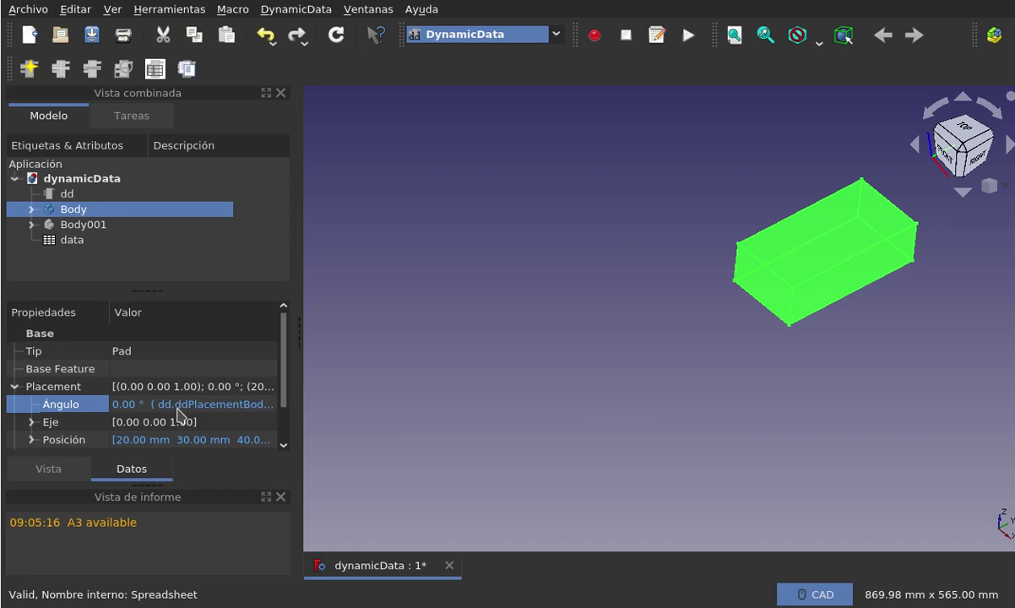
Step: Confirm Body's angle formula is dd.ddPlacementBody.Rotation.Angle, then expand its axis components 0, 0, 1
{"action": "left_click", "coordinate": [224, 410]}
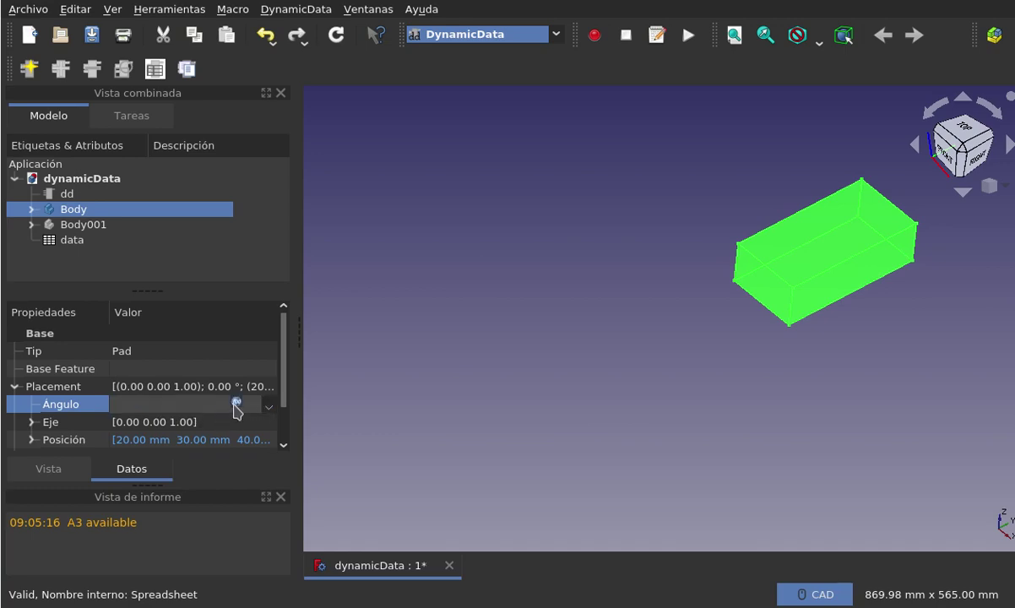
{"action": "left_click", "coordinate": [237, 404]}
{"action": "type", "text": "dd.ddPlacementBody.Rotation.Angle"}
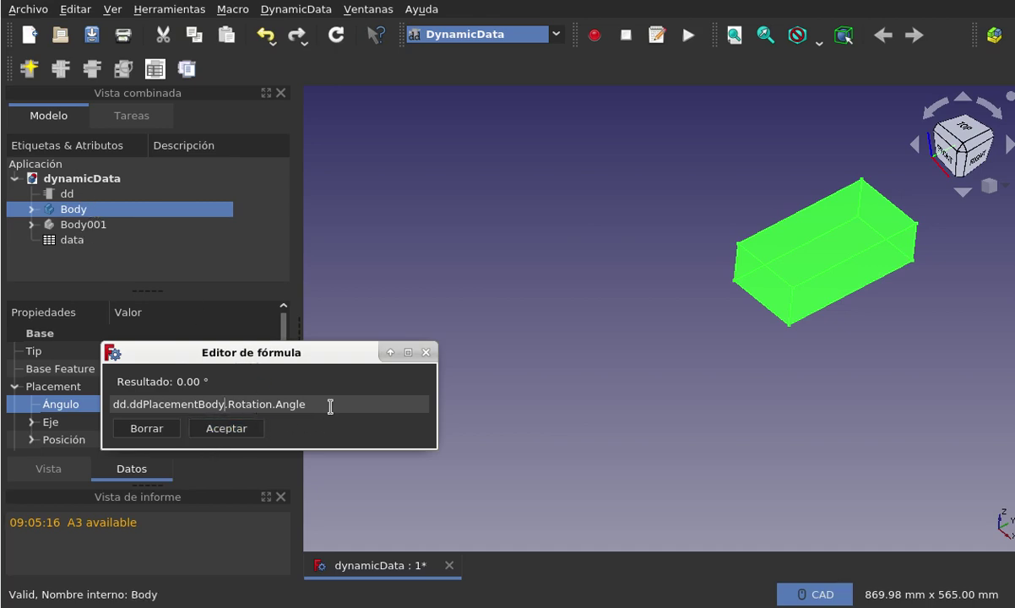
{"action": "left_click", "coordinate": [426, 352]}
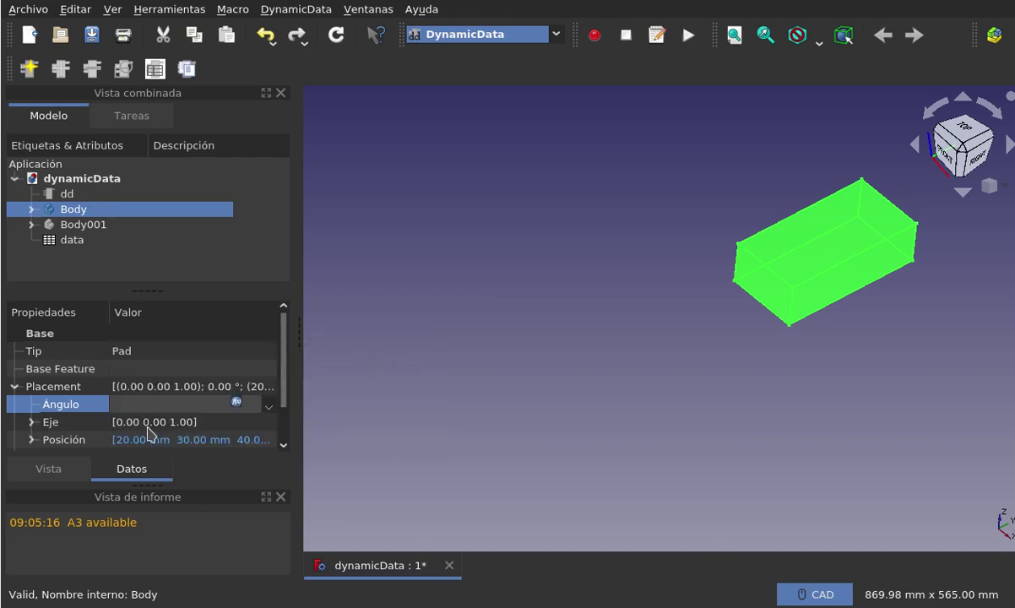
{"action": "left_click", "coordinate": [31, 421]}
{"action": "scroll", "coordinate": [126, 380], "scroll_direction": "down", "scroll_amount": 2}
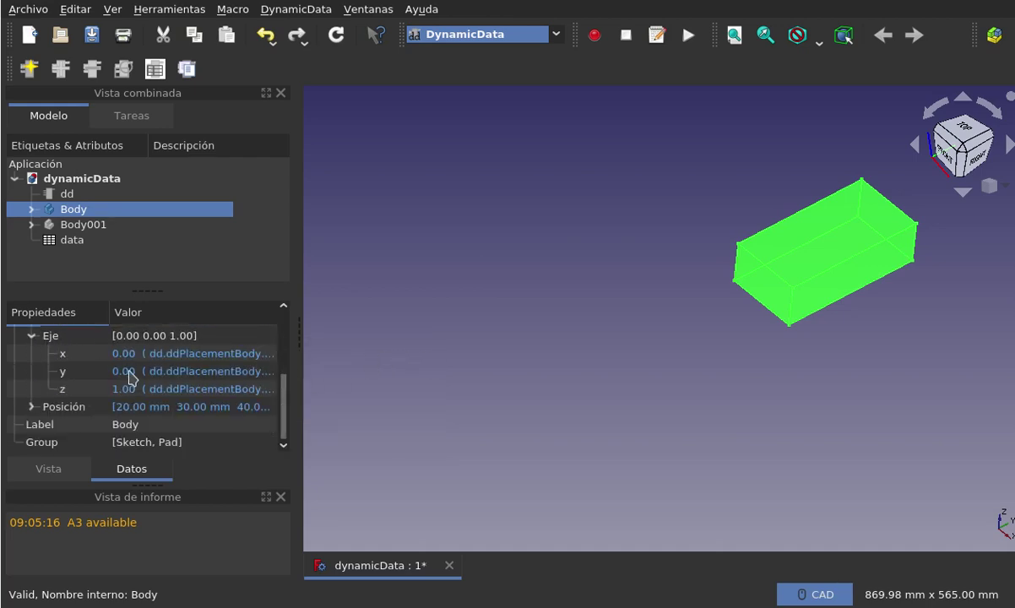
Step: Confirm Body's axis x formula reads dd.ddPlacementBody.Rotation.Axis.x, then collapse the axis rows
{"action": "left_click", "coordinate": [243, 358]}
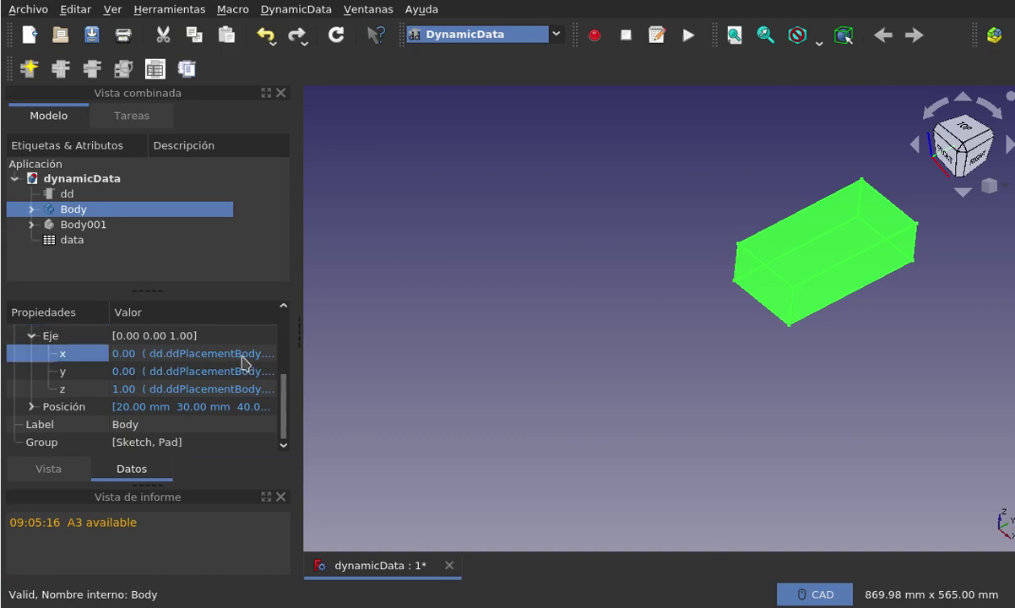
{"action": "left_click", "coordinate": [240, 351]}
{"action": "left_click", "coordinate": [260, 355]}
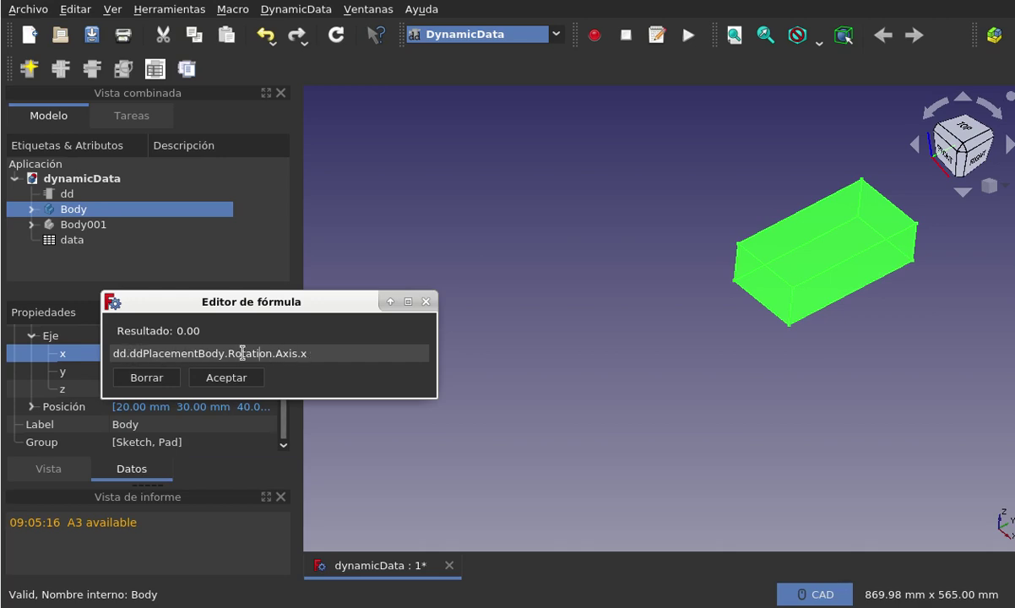
{"action": "left_click", "coordinate": [426, 302]}
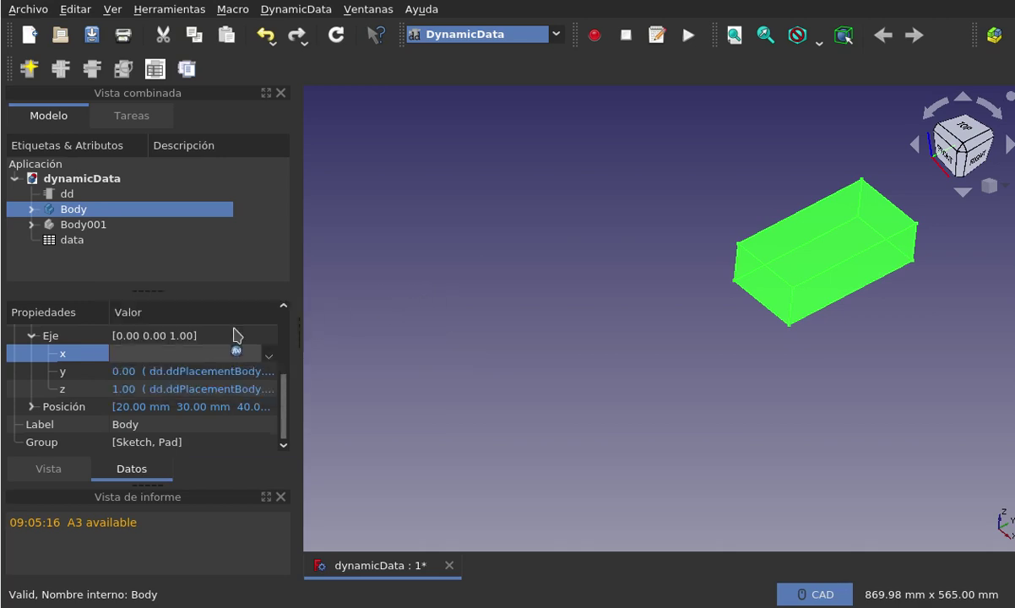
{"action": "left_click", "coordinate": [32, 335]}
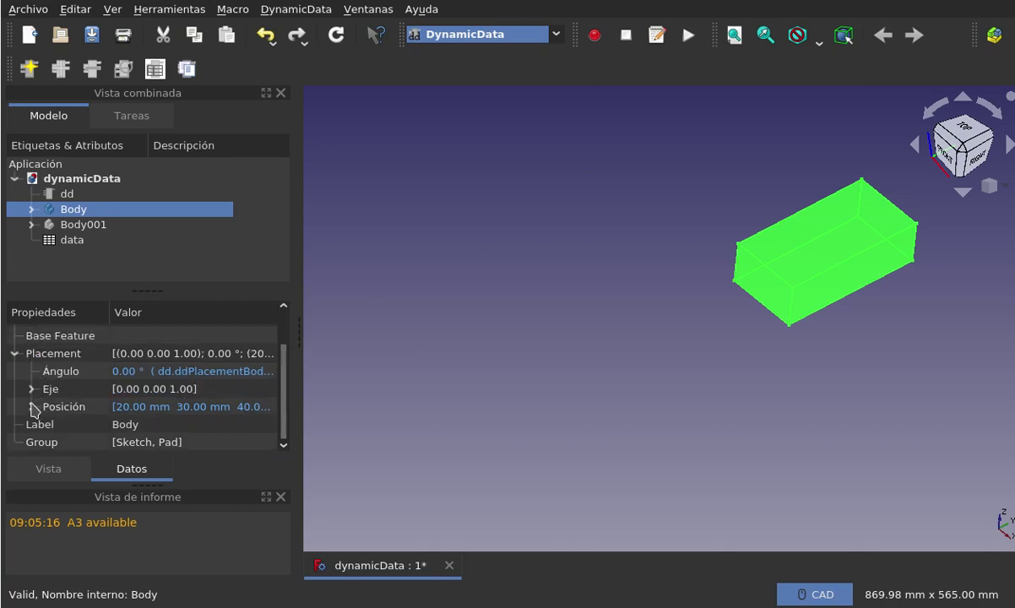
{"action": "left_click", "coordinate": [33, 407]}
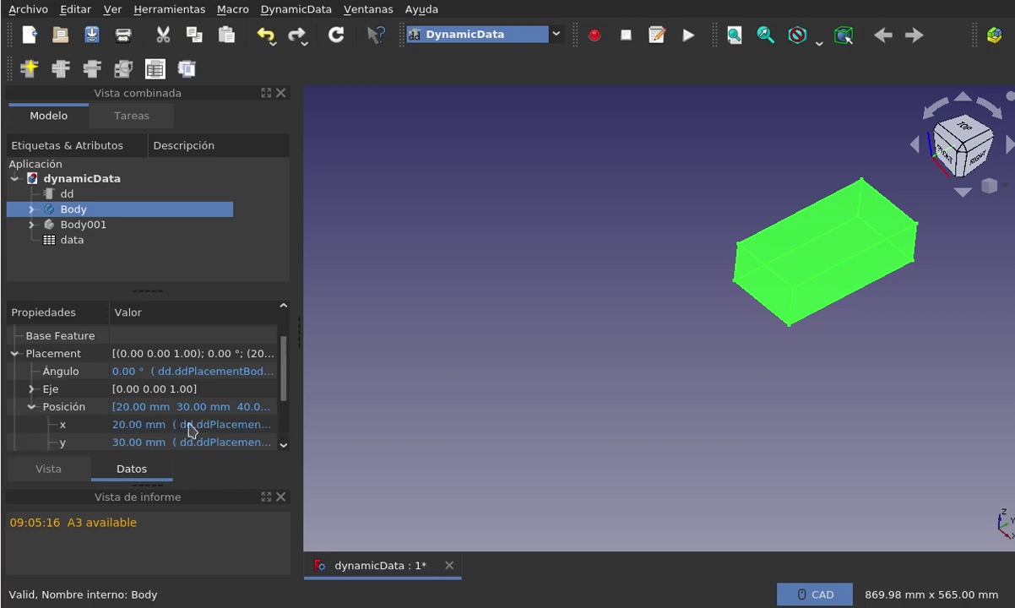
{"action": "scroll", "coordinate": [183, 410], "scroll_direction": "down", "scroll_amount": 1}
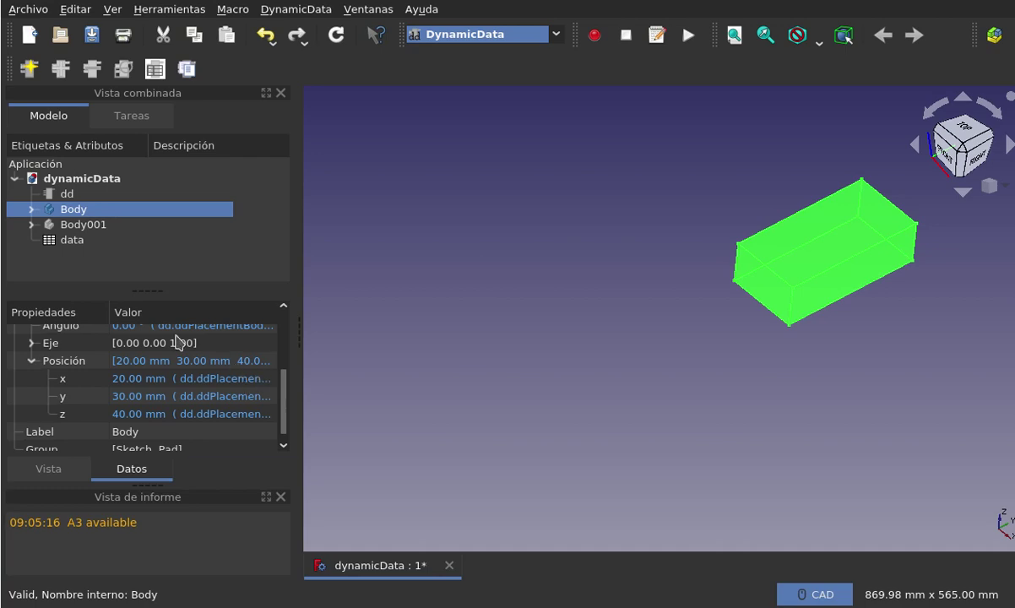
{"action": "left_click_drag", "start_coordinate": [111, 313], "coordinate": [89, 314]}
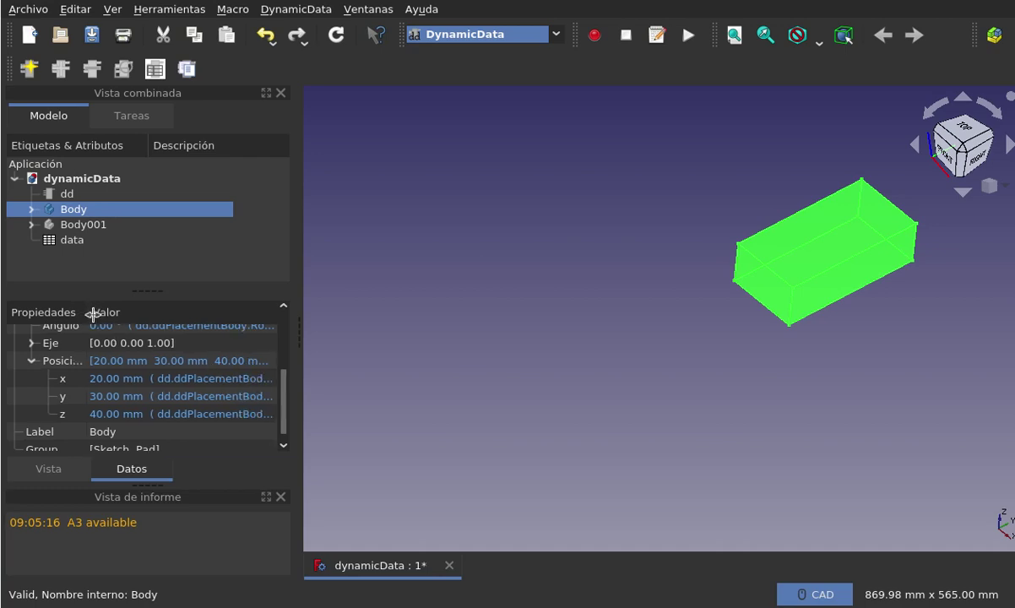
{"action": "left_click", "coordinate": [208, 382]}
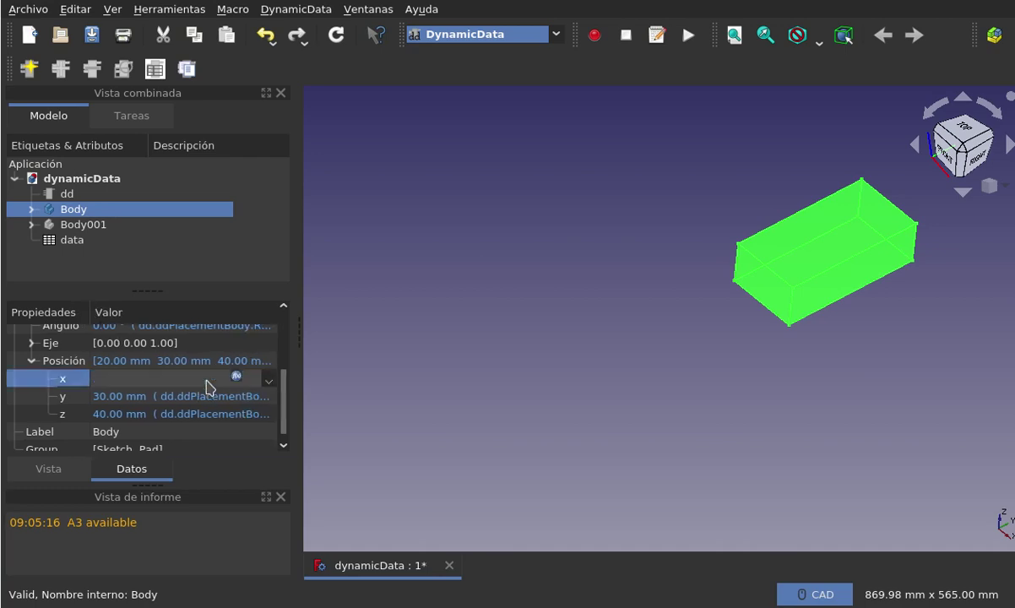
{"action": "left_click", "coordinate": [243, 380]}
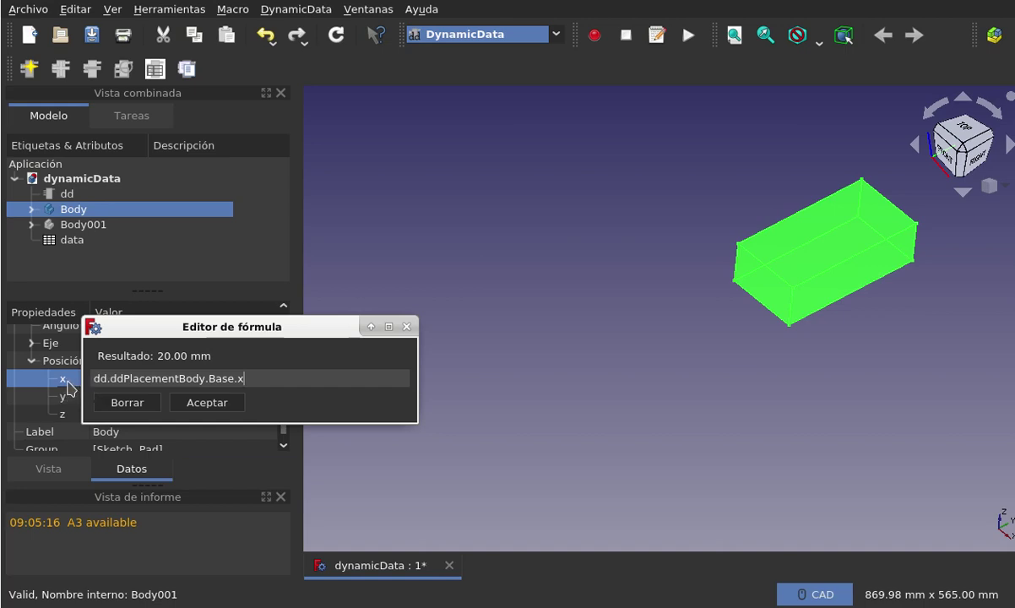
{"action": "left_click_drag", "start_coordinate": [196, 331], "coordinate": [315, 331]}
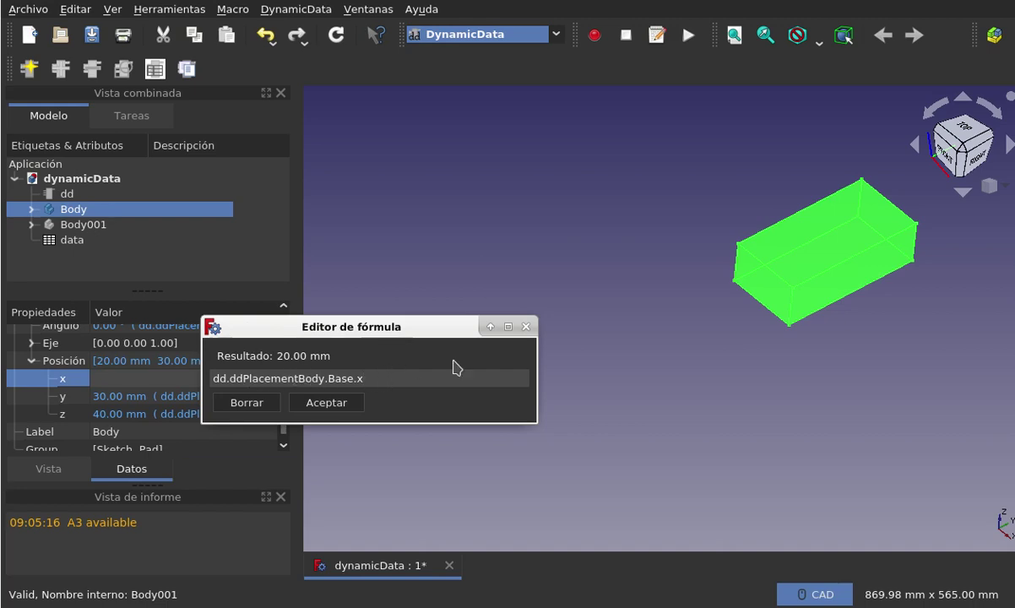
{"action": "left_click", "coordinate": [526, 326]}
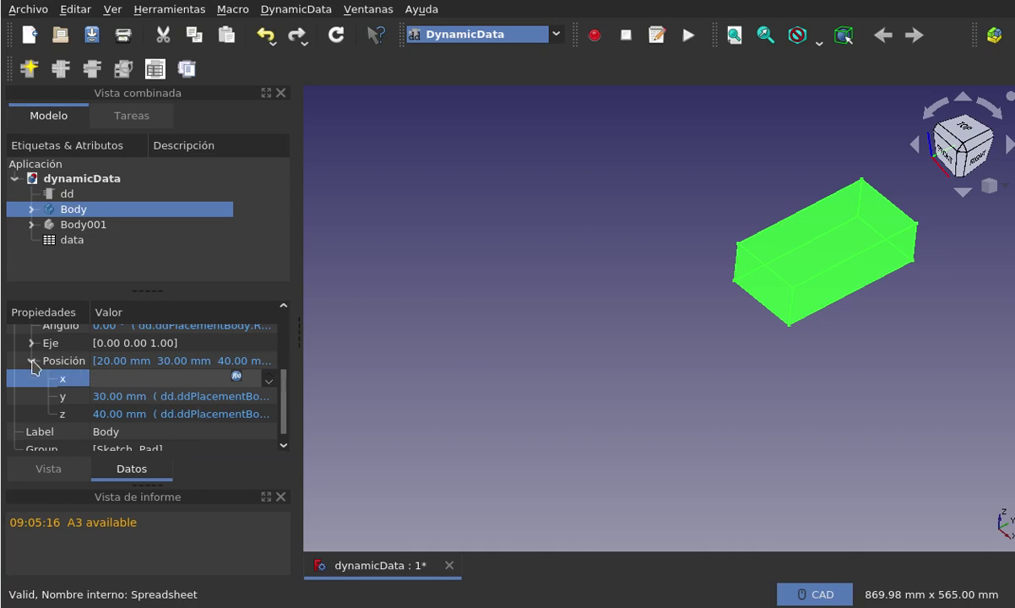
Step: Collapse Body's placement and show dd's properties with dd Placement Body expanded into angle, axis, position
{"action": "left_click", "coordinate": [31, 360]}
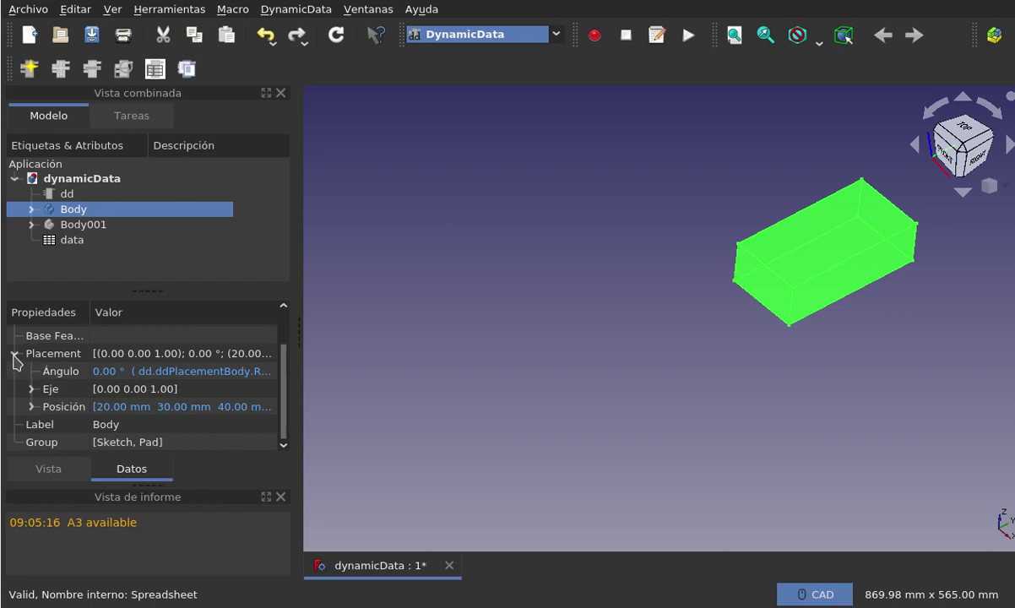
{"action": "left_click", "coordinate": [13, 356]}
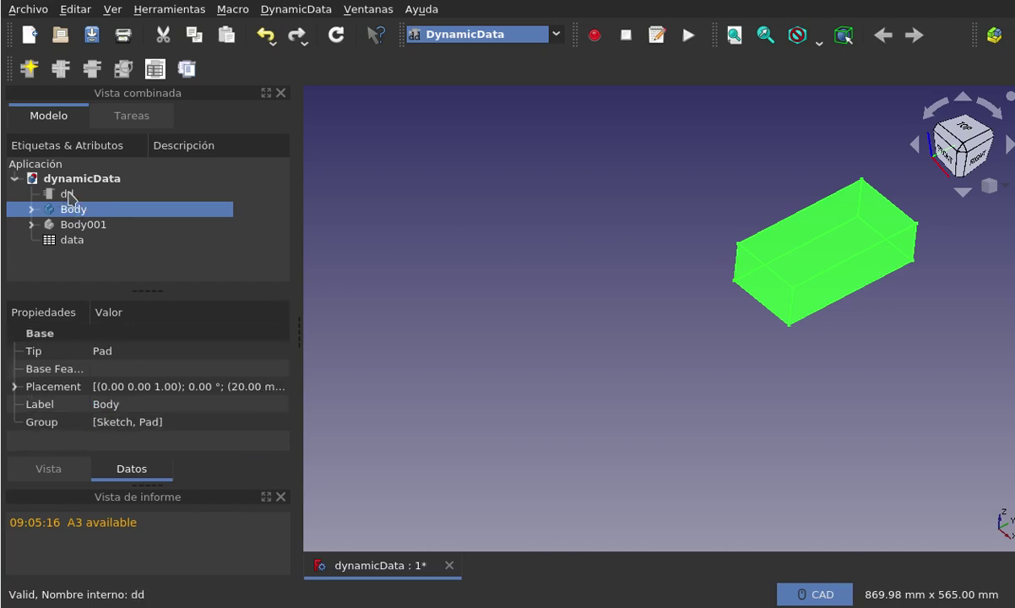
{"action": "left_click", "coordinate": [68, 194]}
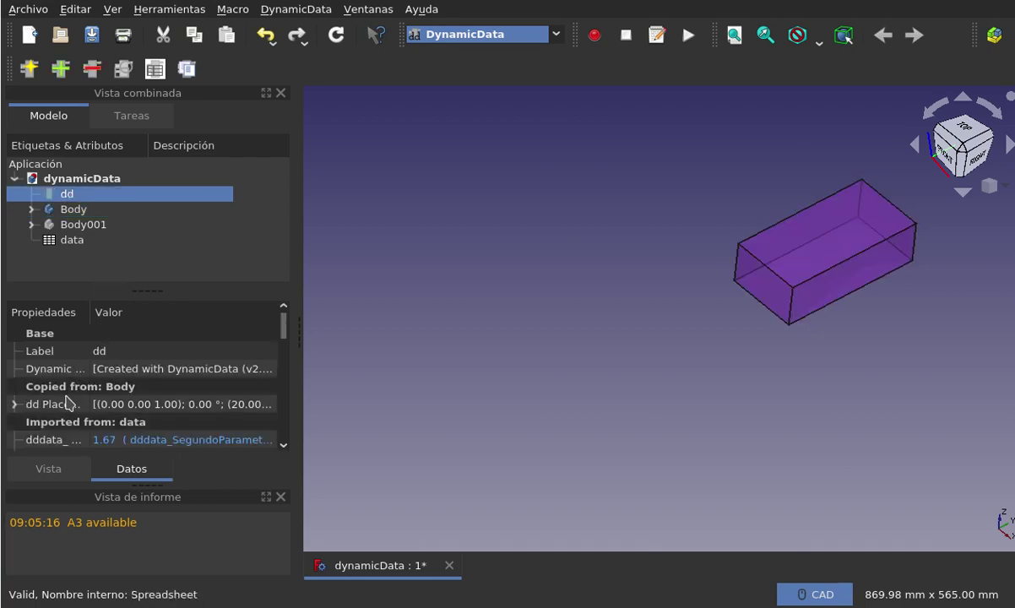
{"action": "scroll", "coordinate": [63, 410], "scroll_direction": "down", "scroll_amount": 1}
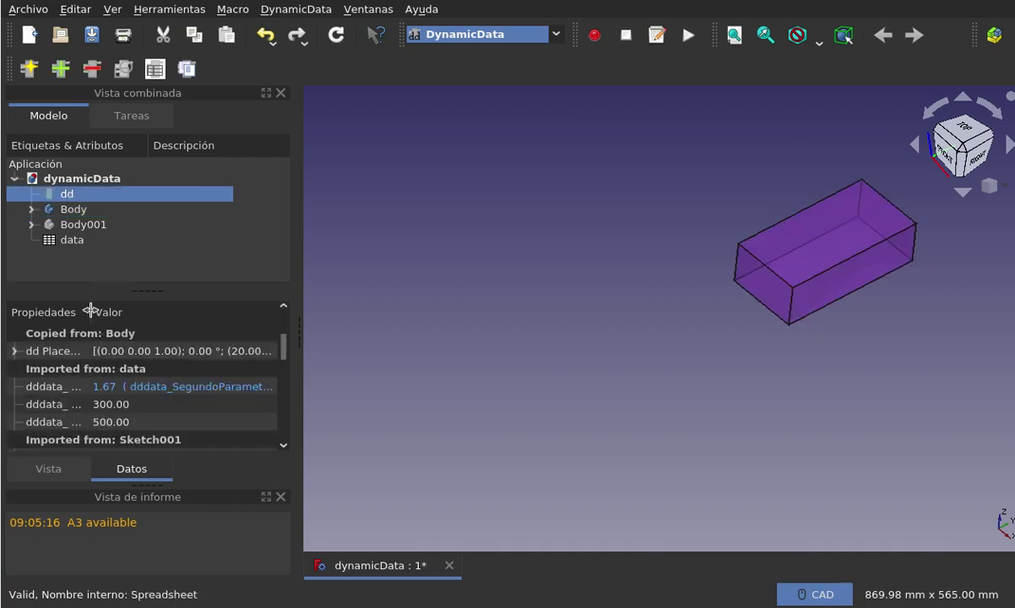
{"action": "left_click_drag", "start_coordinate": [91, 311], "coordinate": [152, 310]}
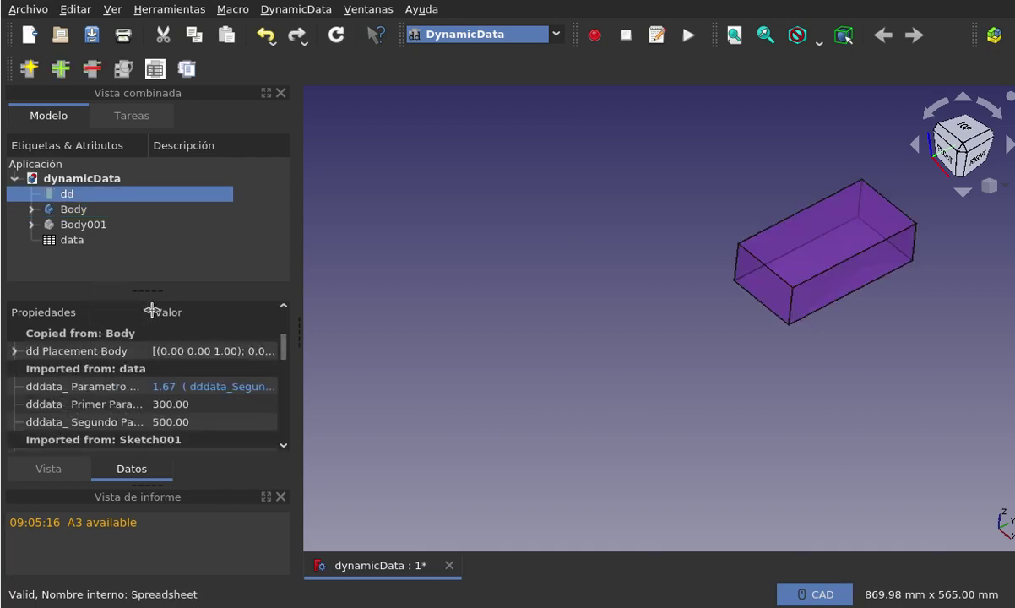
{"action": "left_click", "coordinate": [20, 350]}
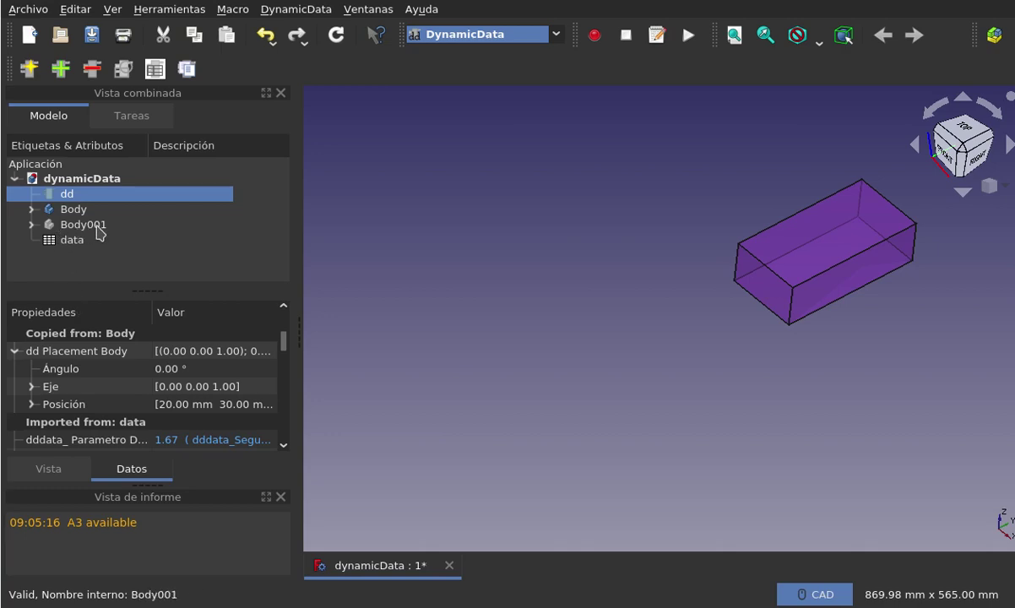
Step: Hide the box-shaped Body and make the Body001 ring visible instead
{"action": "left_click", "coordinate": [76, 223]}
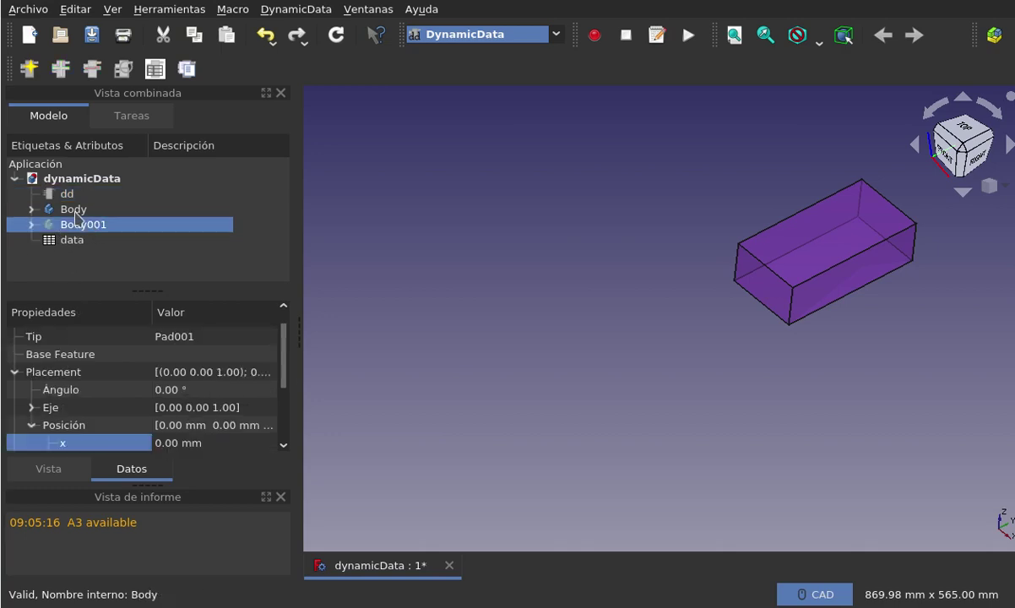
{"action": "left_click", "coordinate": [84, 210]}
{"action": "key", "text": "space"}
{"action": "left_click", "coordinate": [90, 226]}
{"action": "key", "text": "space"}
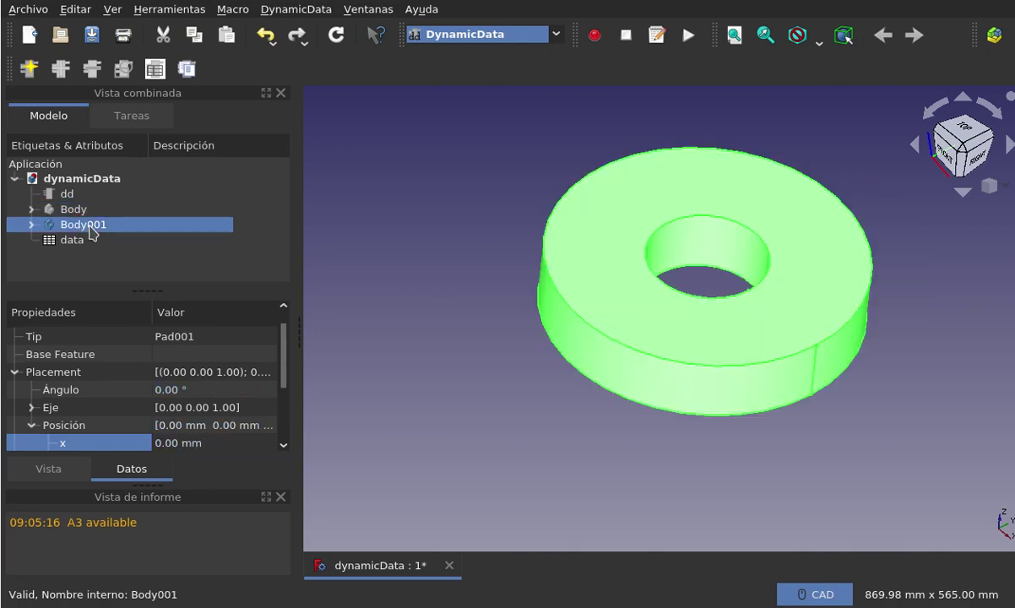
Step: Switch to the Part Design workbench
{"action": "left_click", "coordinate": [402, 314]}
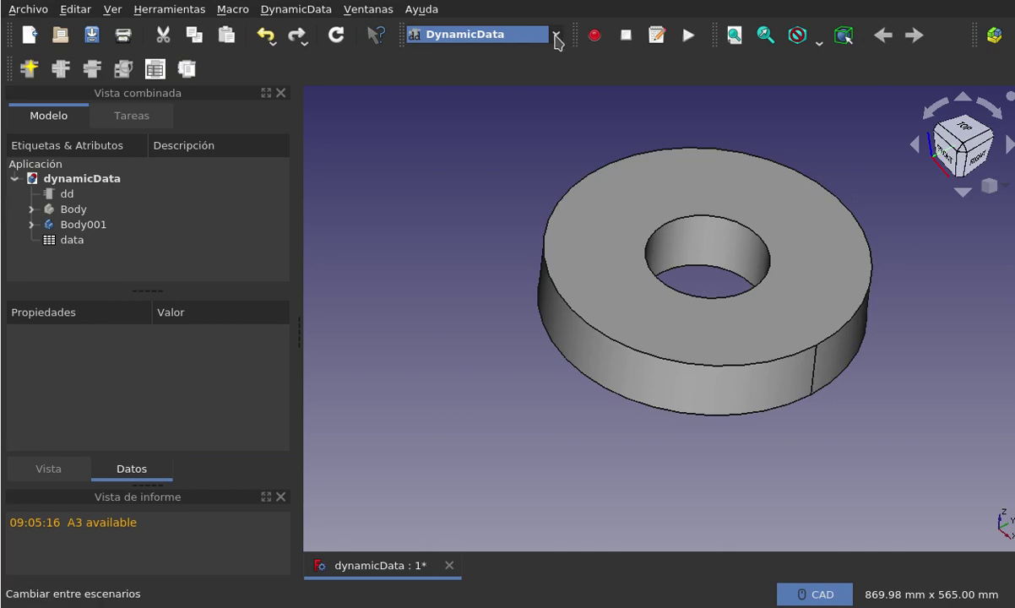
{"action": "left_click", "coordinate": [549, 37]}
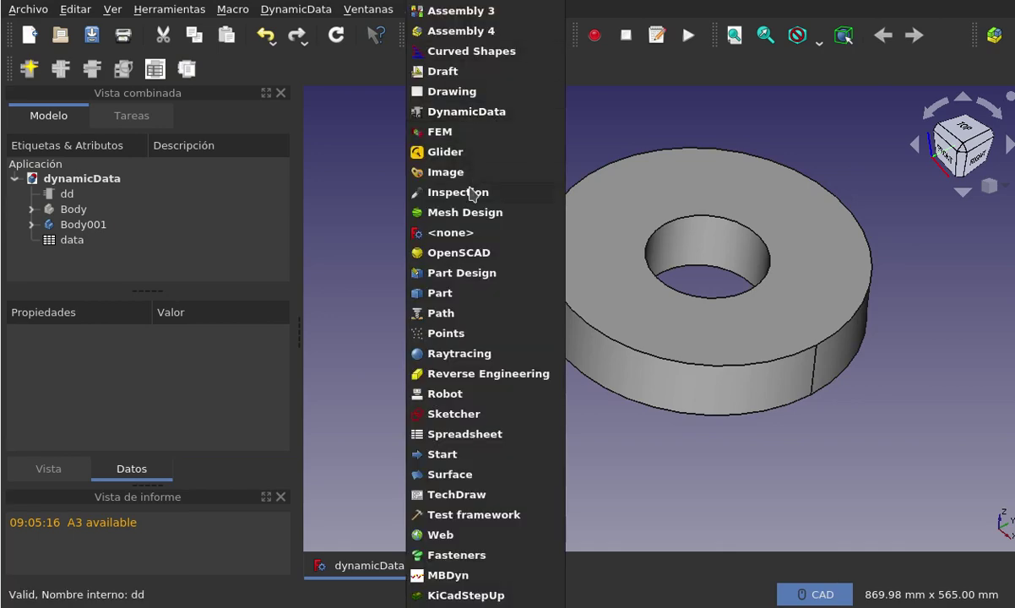
{"action": "left_click", "coordinate": [456, 270]}
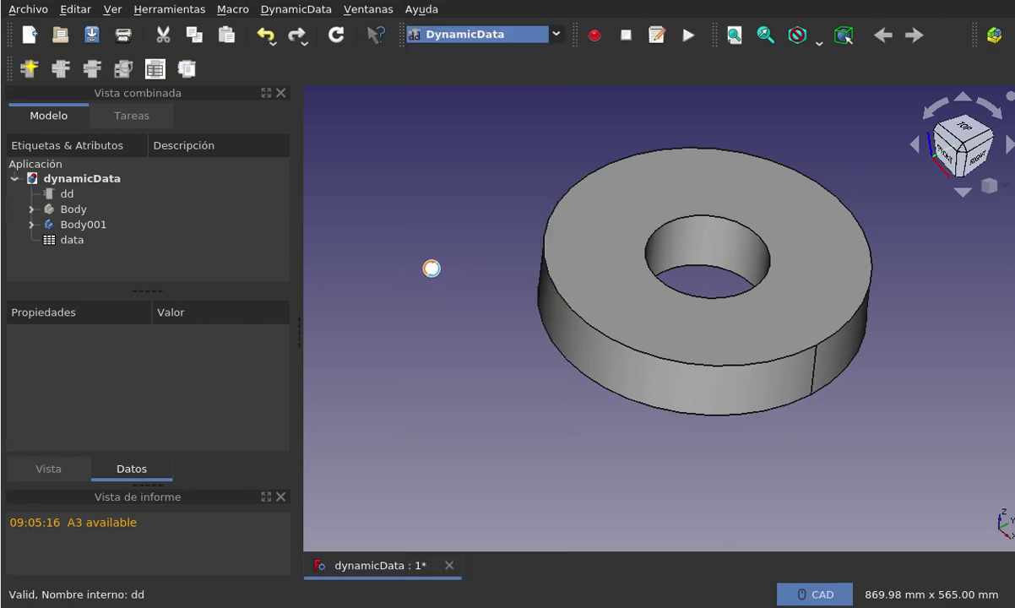
Step: Create an empty Body002, deactivate it, and reselect dd in the model tree
{"action": "left_click", "coordinate": [52, 109]}
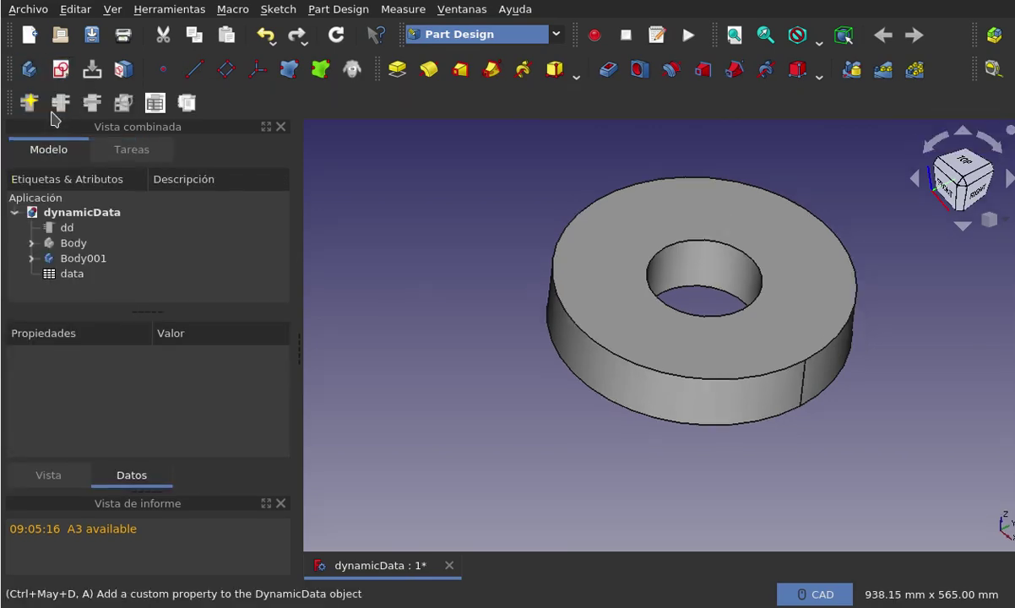
{"action": "left_click", "coordinate": [29, 69]}
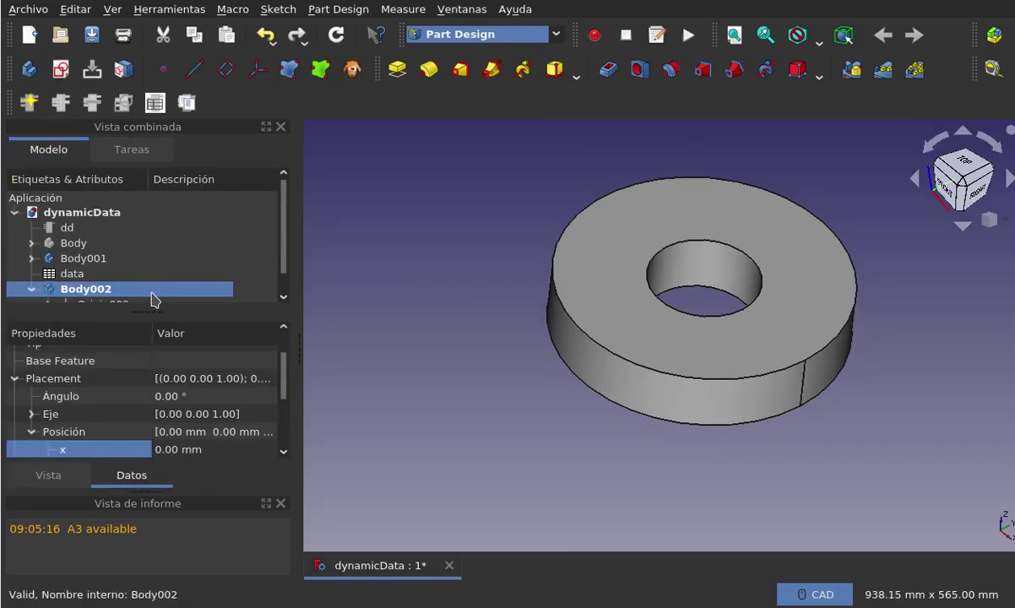
{"action": "scroll", "coordinate": [167, 234], "scroll_direction": "down", "scroll_amount": 1}
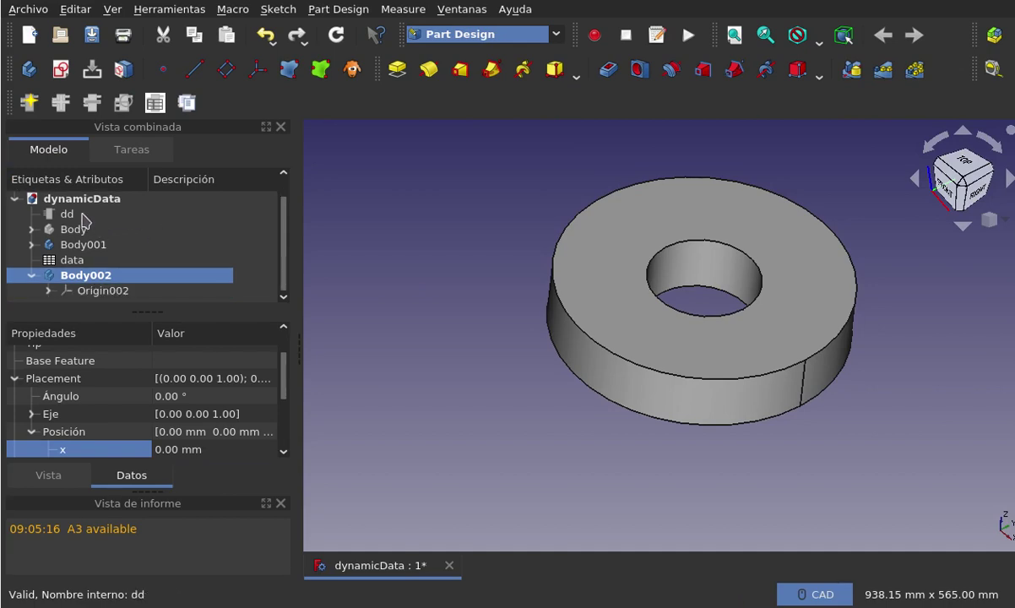
{"action": "double_click", "coordinate": [91, 275]}
{"action": "left_click", "coordinate": [88, 273]}
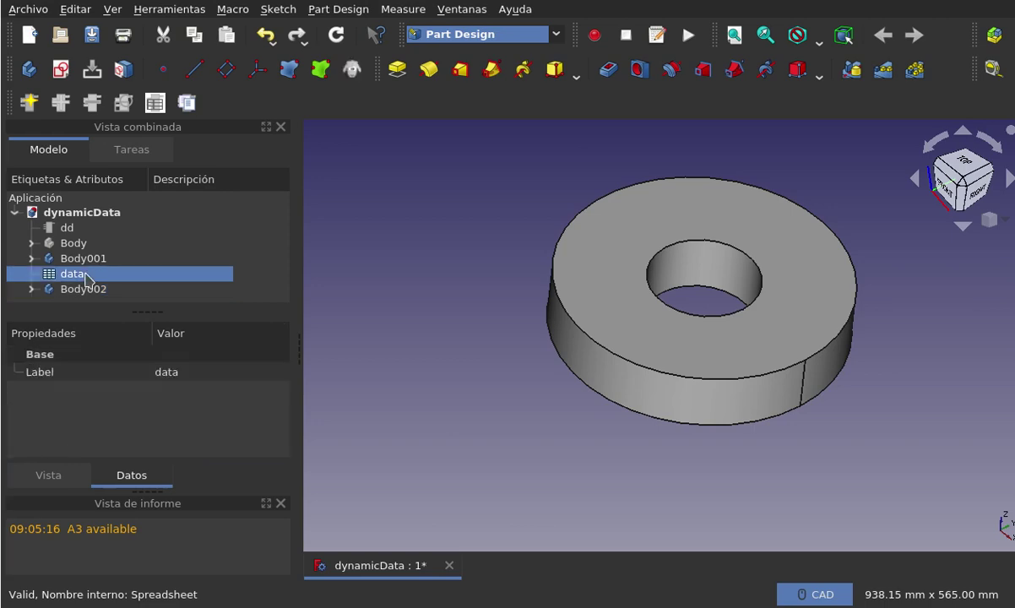
{"action": "left_click", "coordinate": [90, 289]}
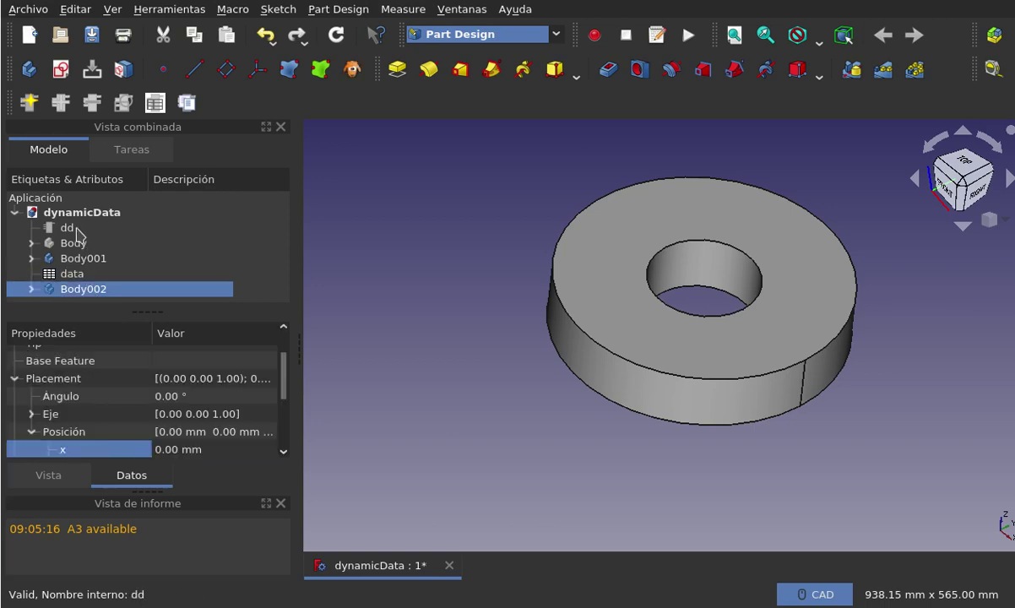
{"action": "left_click", "coordinate": [75, 228]}
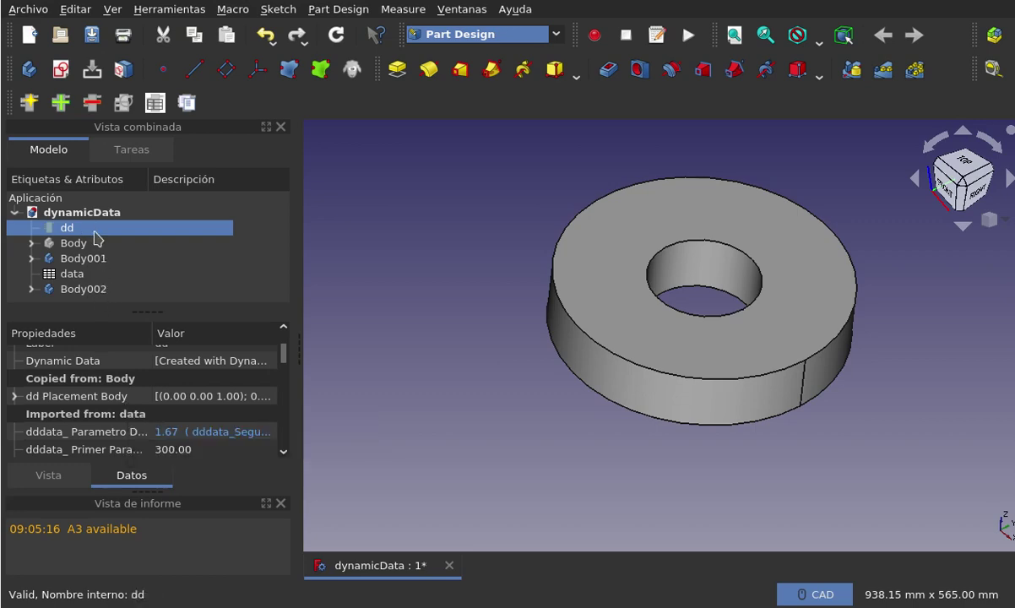
Step: Add Body002 to the selection so dd and Body002 are both selected
{"action": "left_click", "coordinate": [93, 290], "text": "ctrl"}
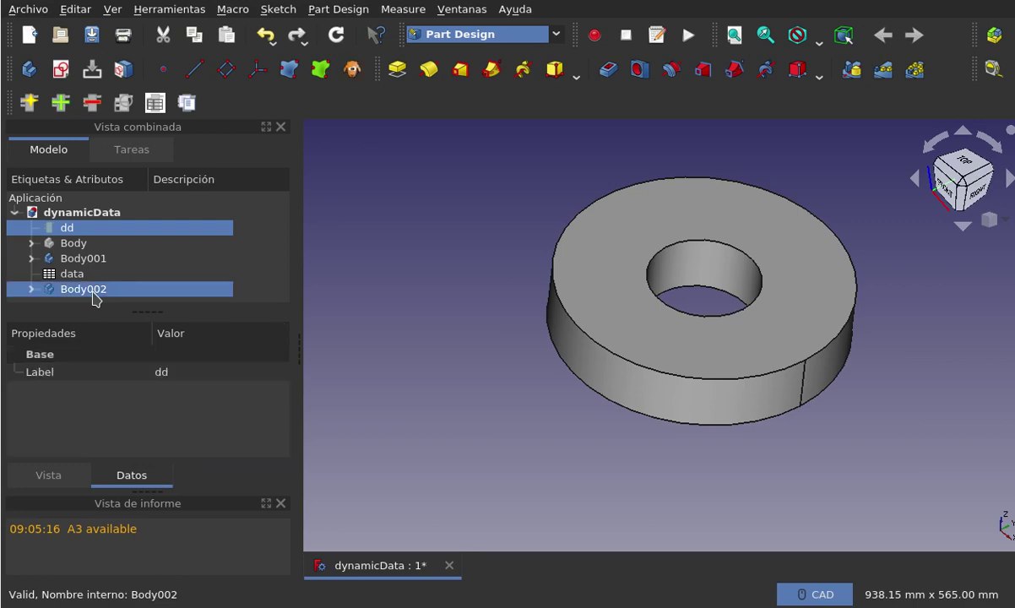